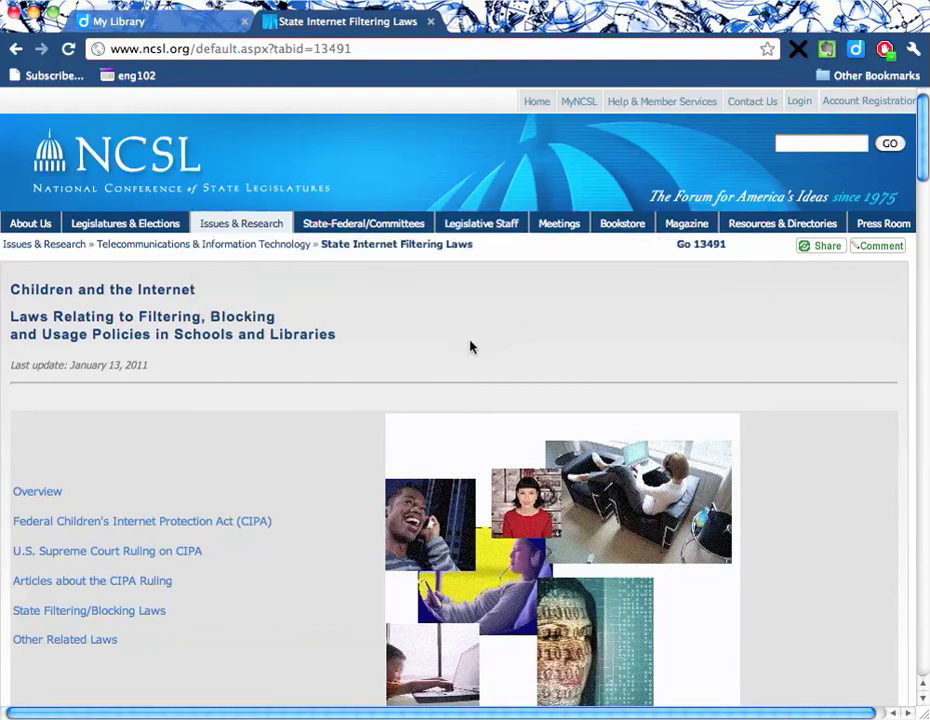
- Start a Diigo bookmark for the page tagged filters, "internet filters", internetsafety and eng102
click(855, 52)
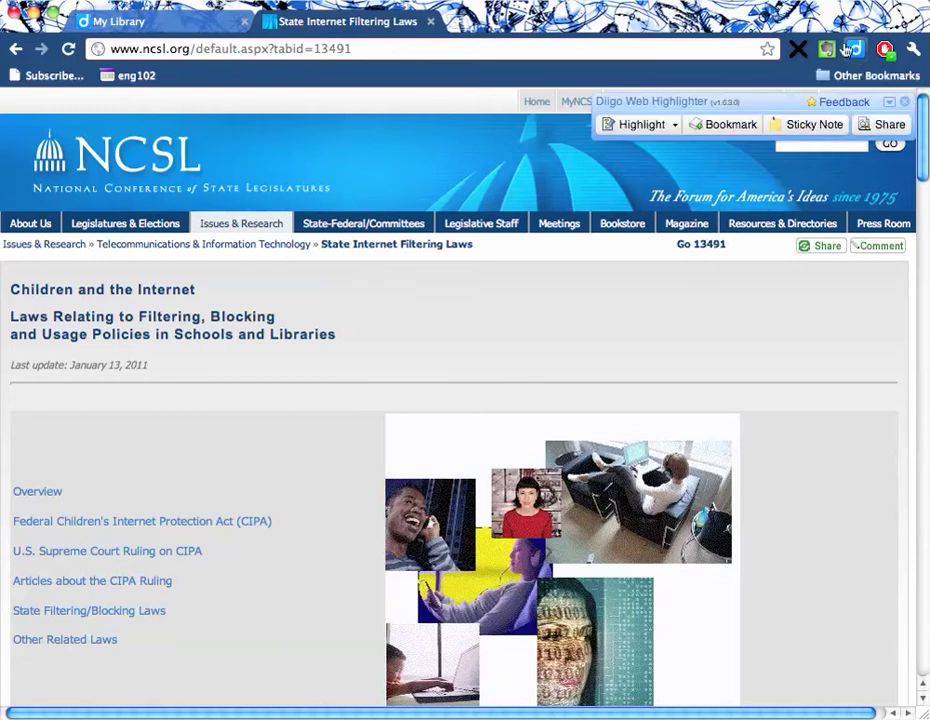
click(719, 131)
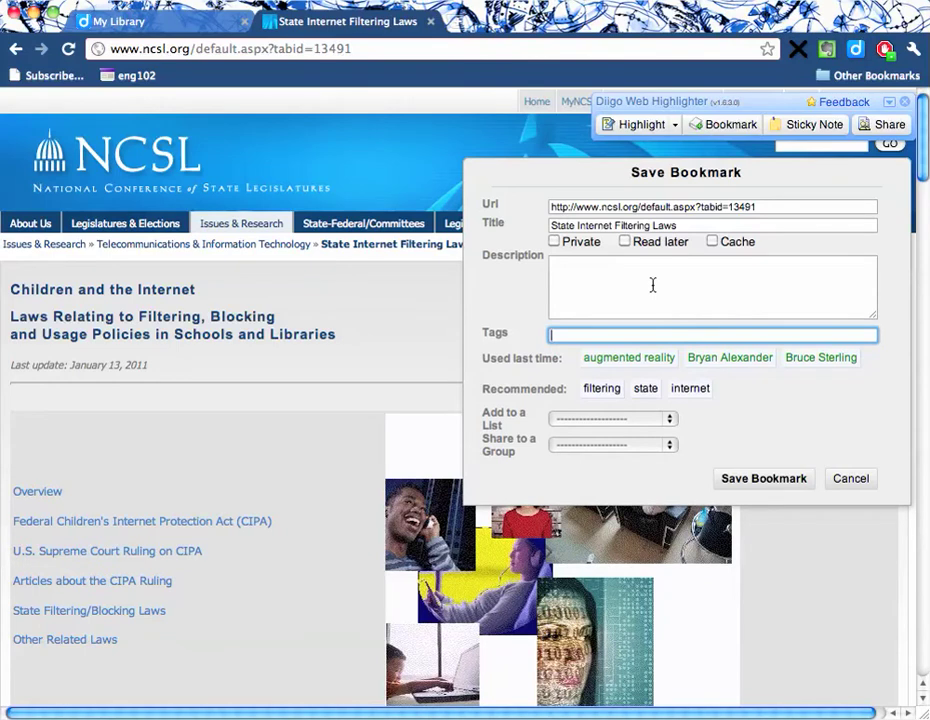
text(filters "internet filters" )
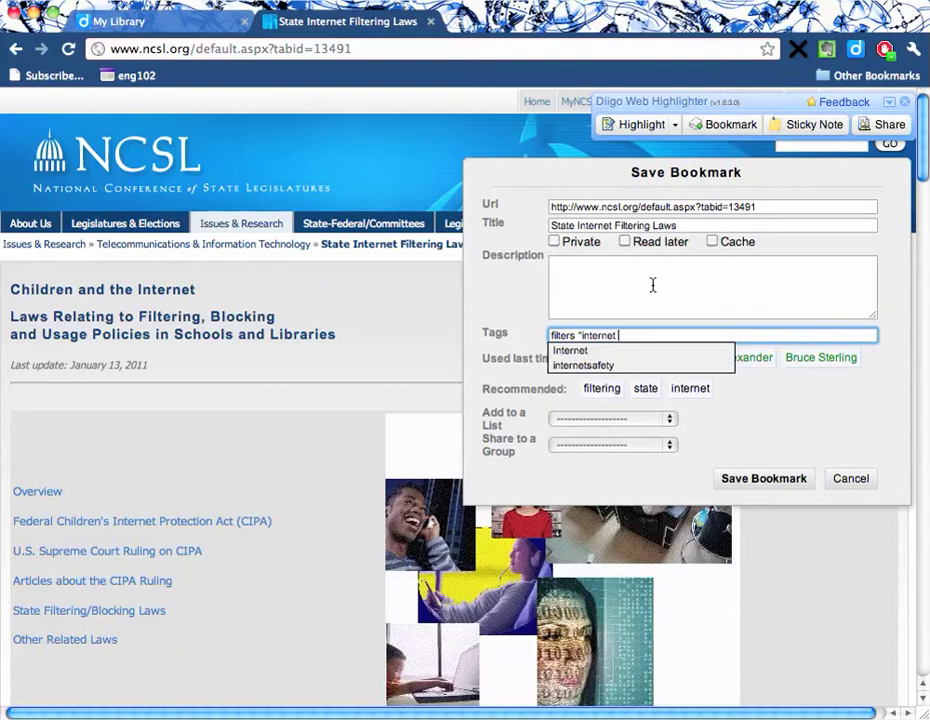
text("inter)
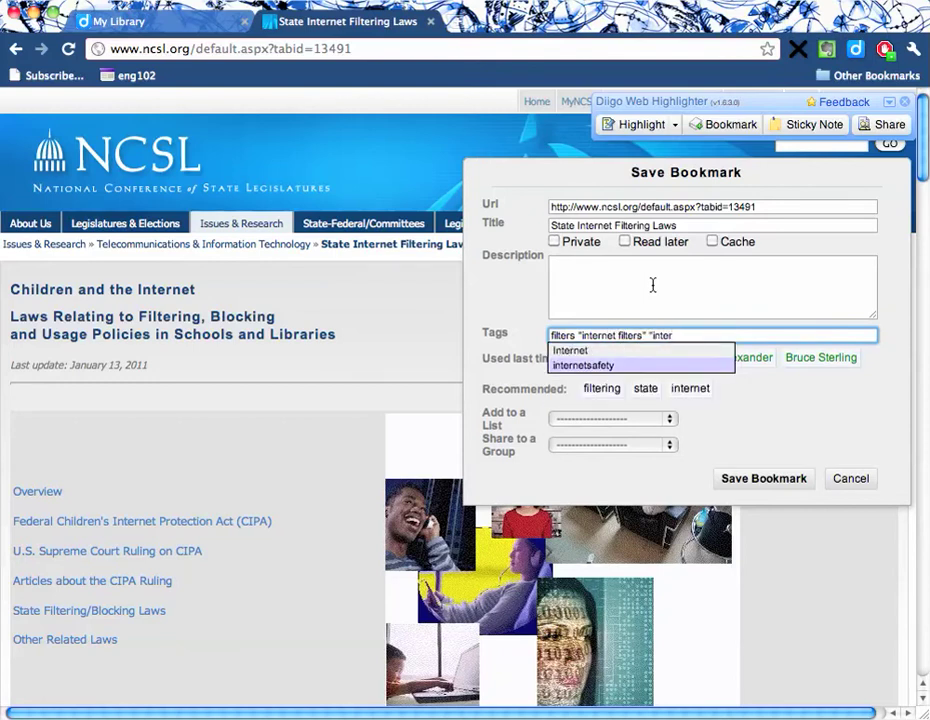
key(Return)
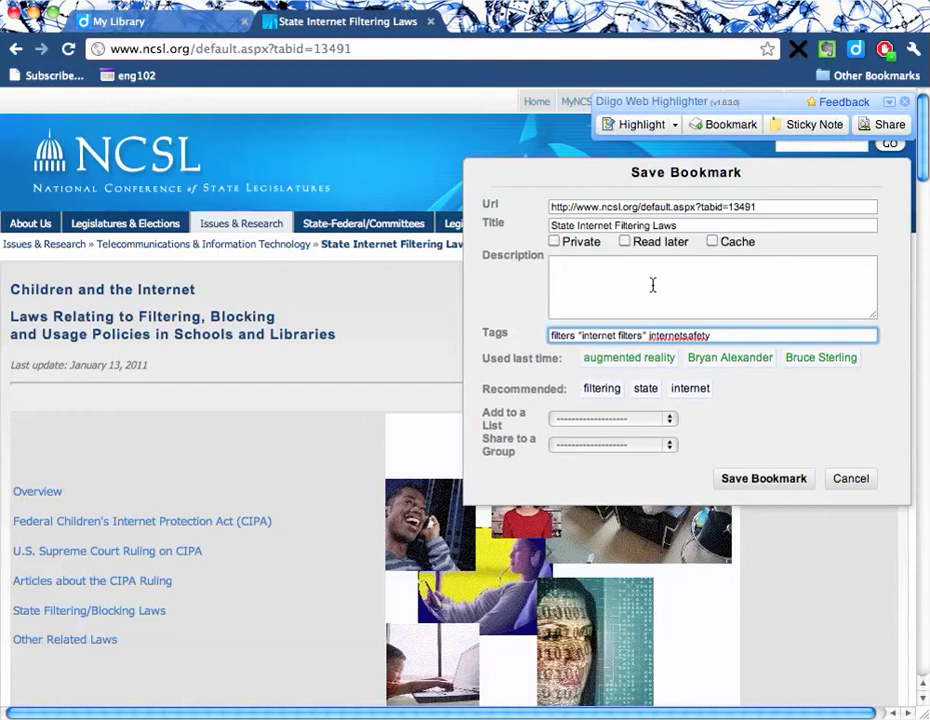
text(Eng)
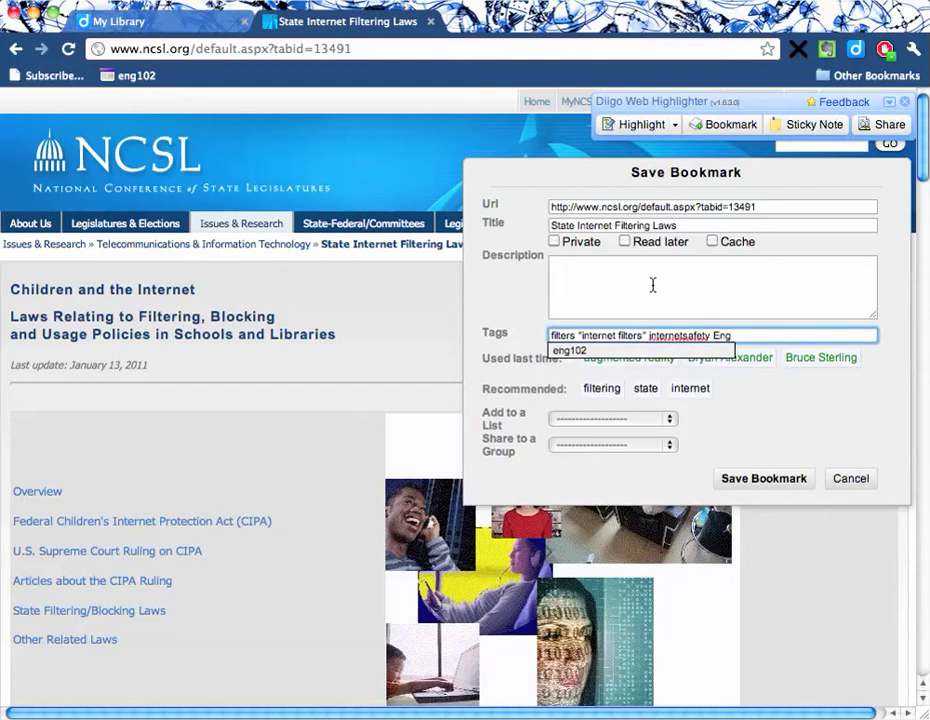
key(Return)
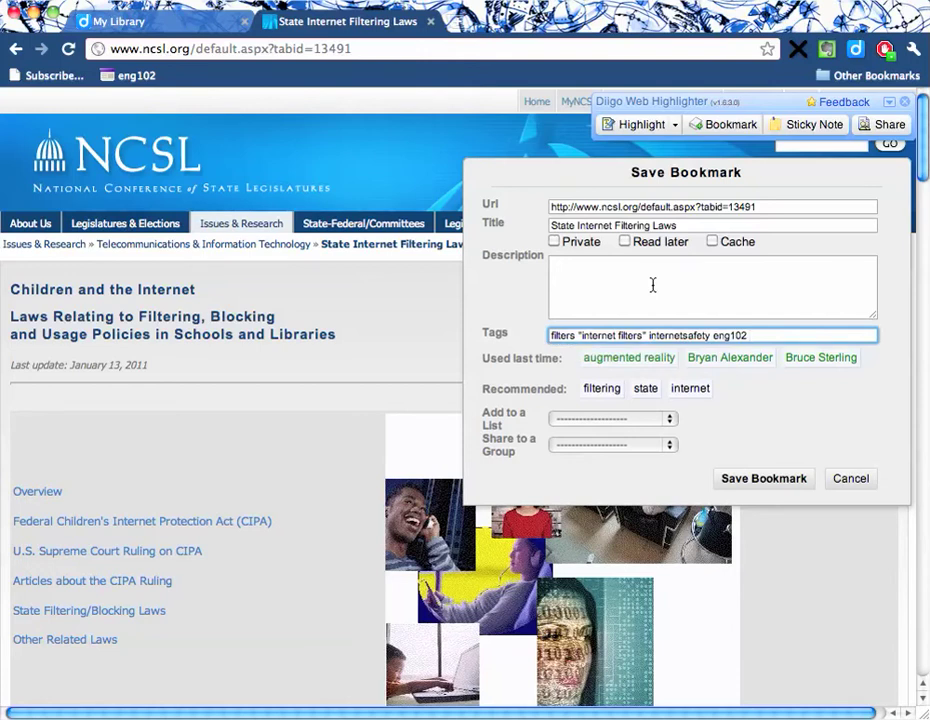
- Write the description as separate lines: Precis, Para -Summary, -Critique, -Authorative analysis?
click(684, 300)
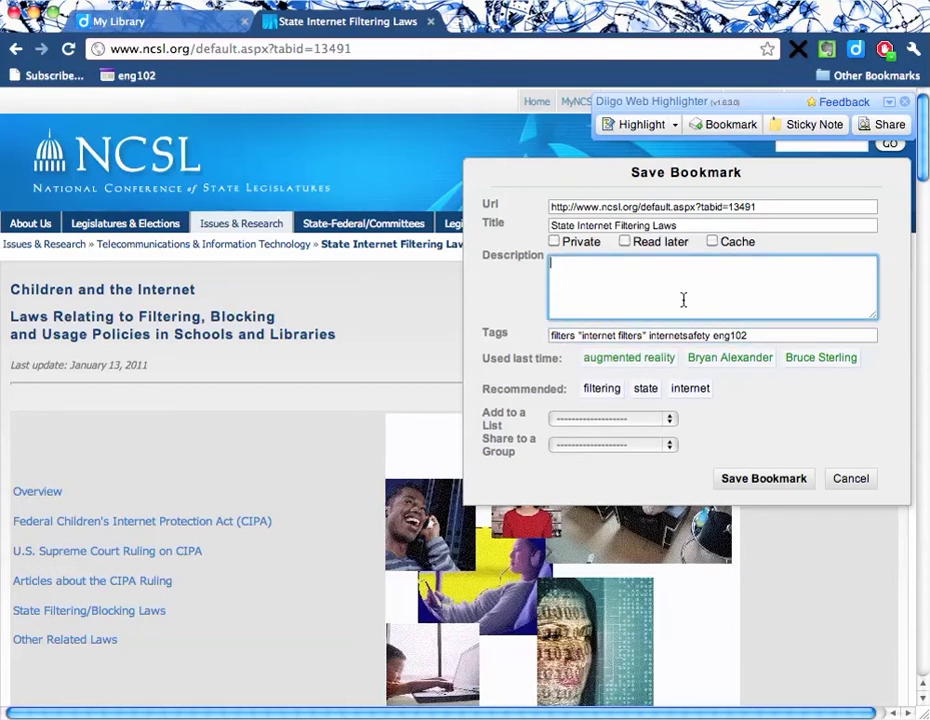
text(Precis)
key(Return)
text(Para )
text(-Su)
text(mmary)
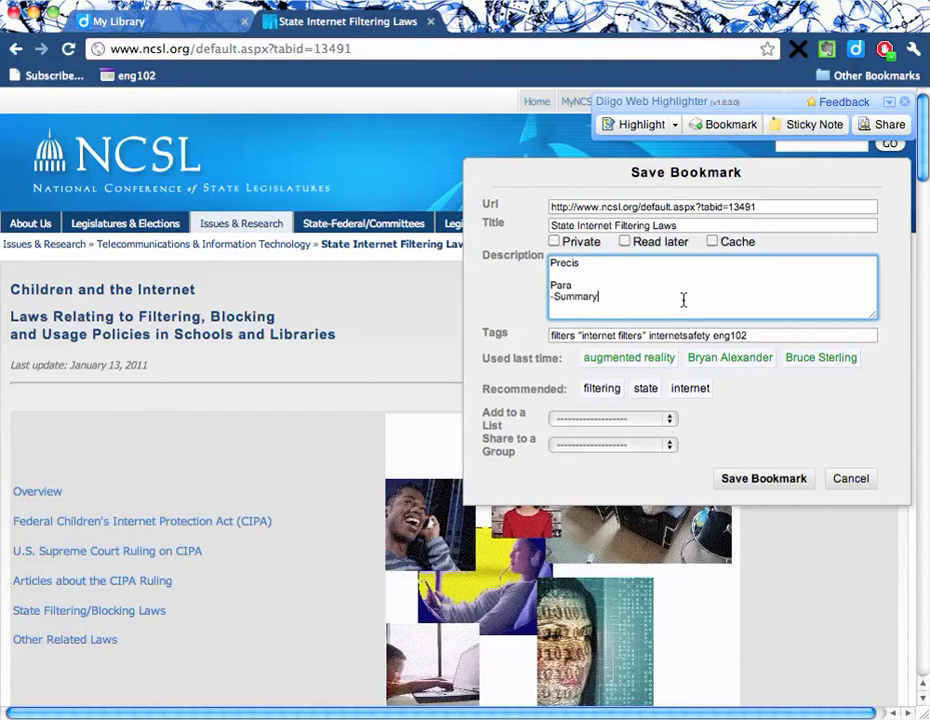
key(Return)
text(-Critique)
key(Return)
text(-)
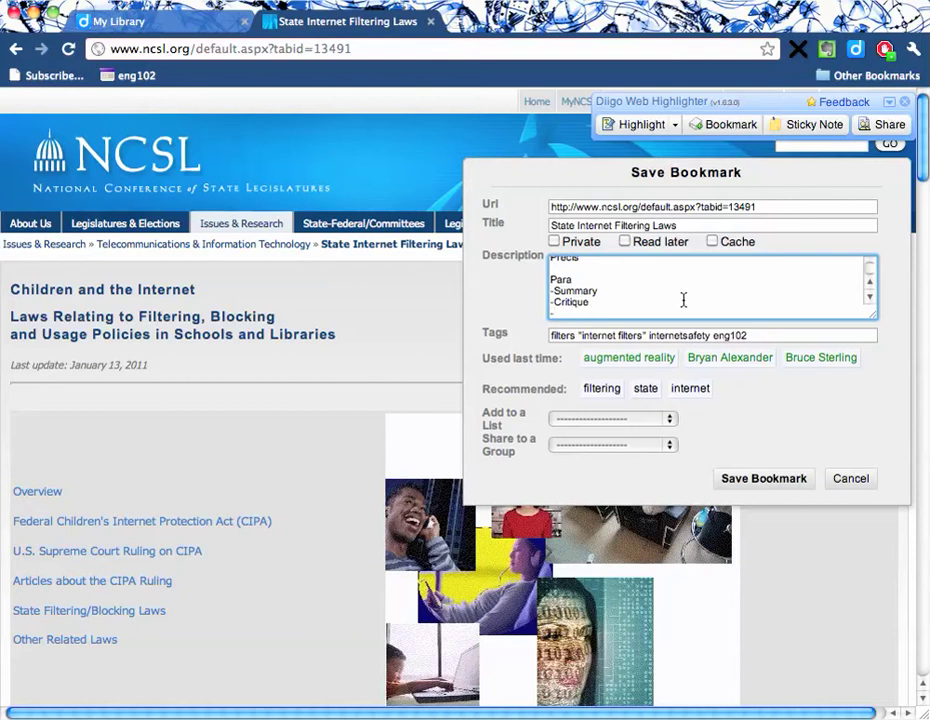
text(Authorative analysis?)
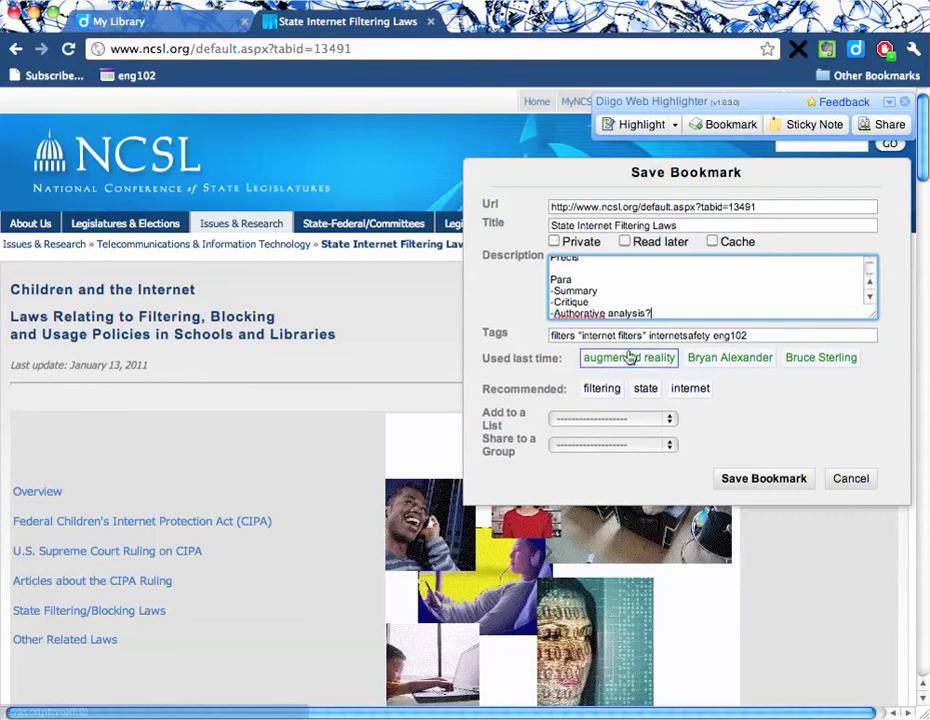
- Put the bookmark in the English102project list and save it
click(637, 420)
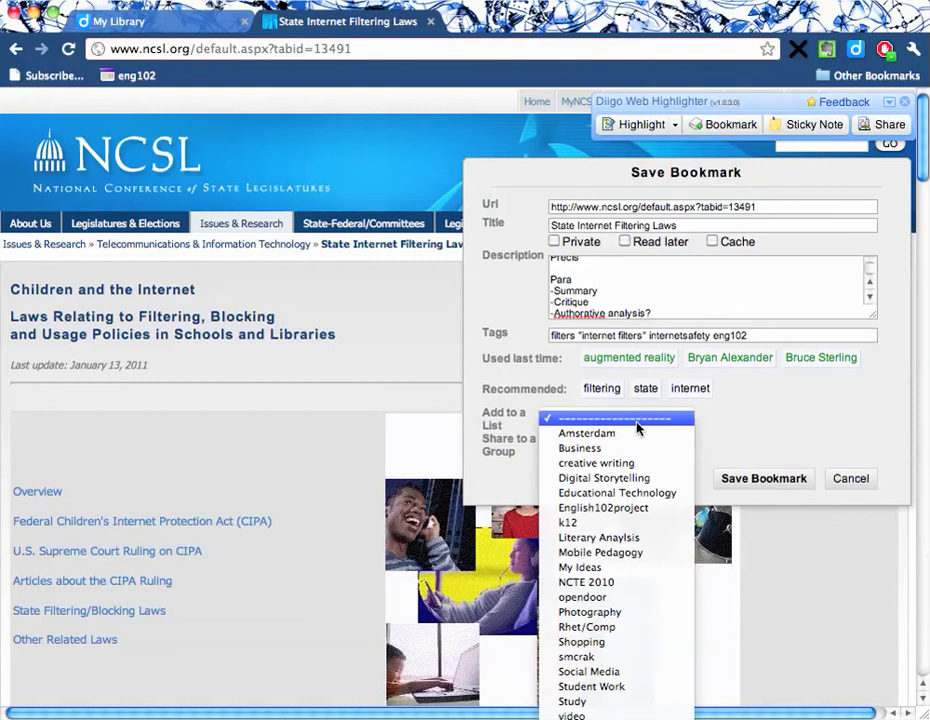
click(603, 509)
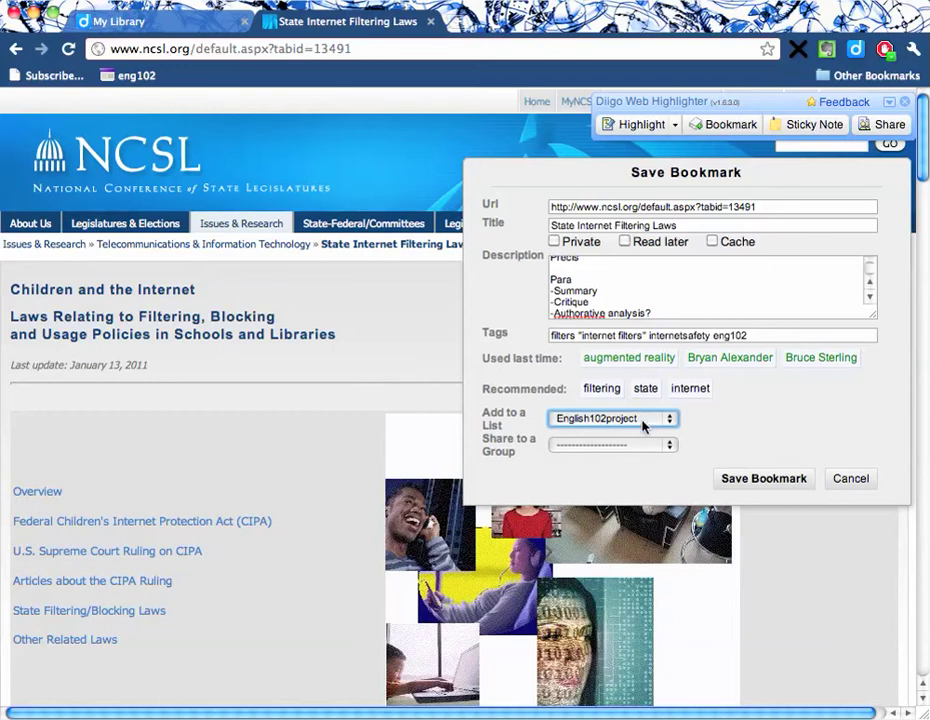
click(763, 479)
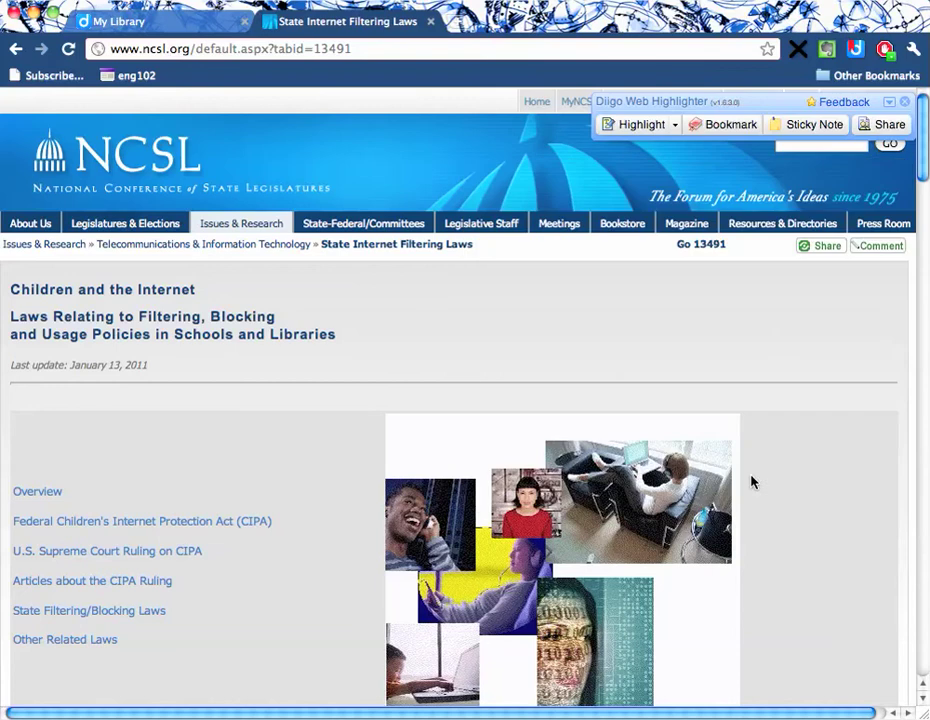
- Reload the Diigo My Library page so the new bookmark appears
click(168, 31)
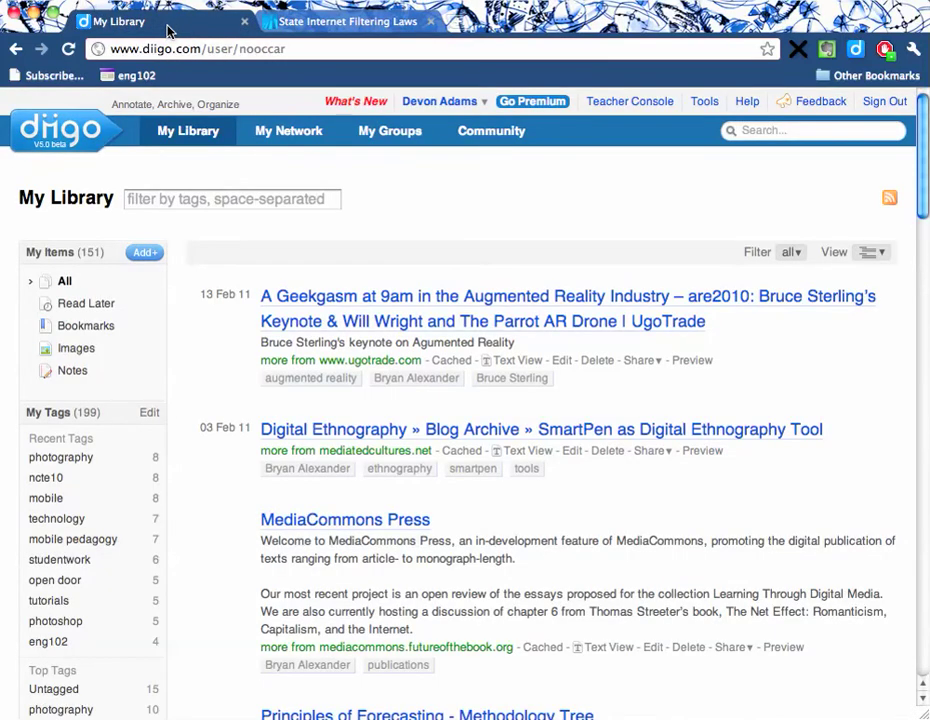
key(super+r)
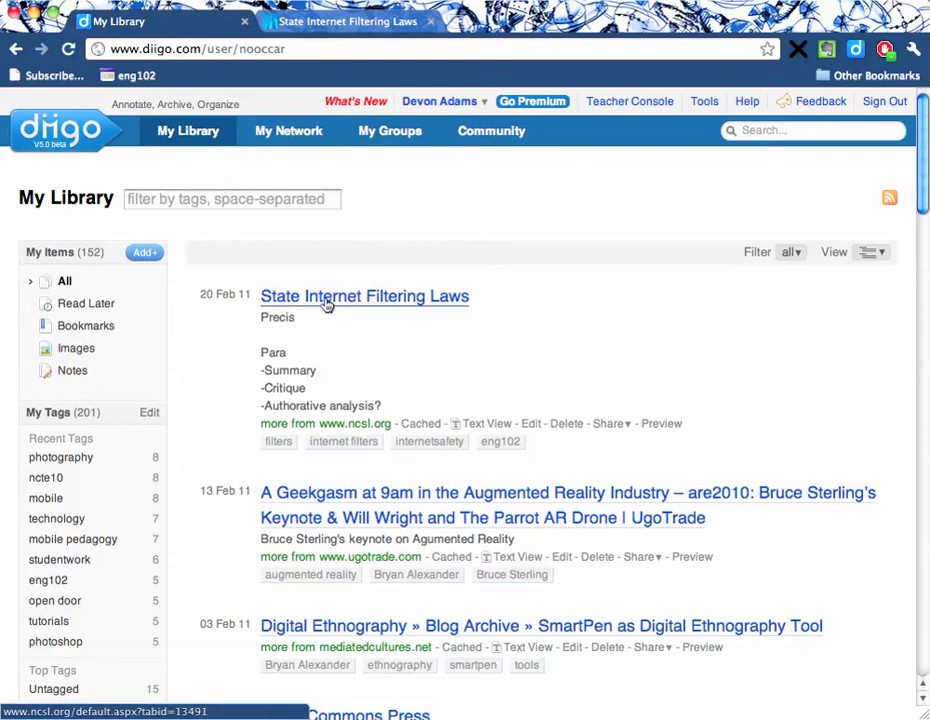
scroll(326, 305, down, 10)
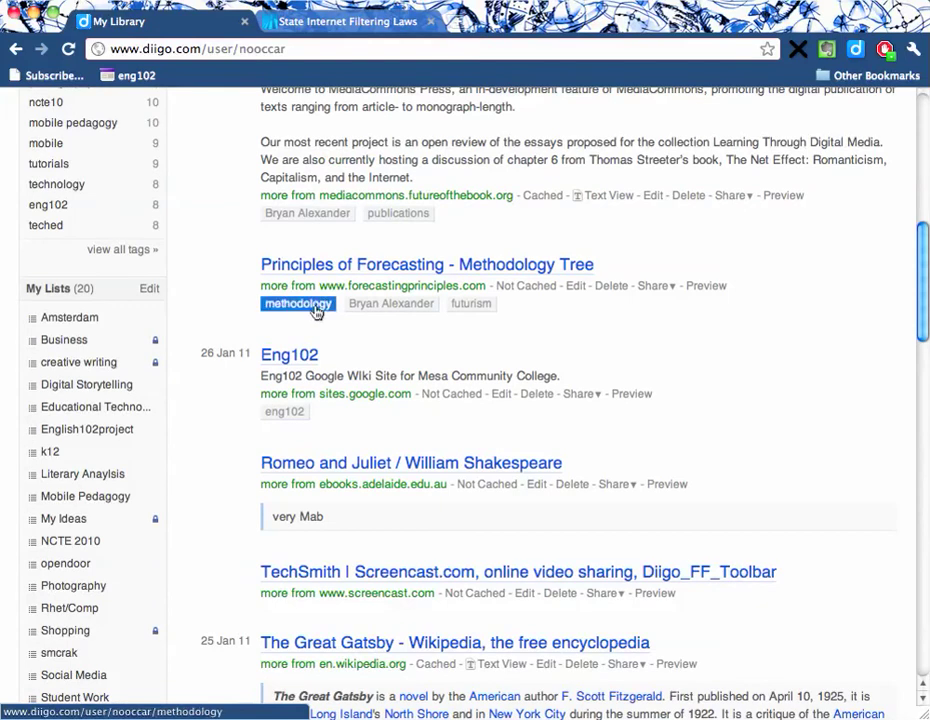
- Open the English102project list and look over its eight bookmarks
click(73, 430)
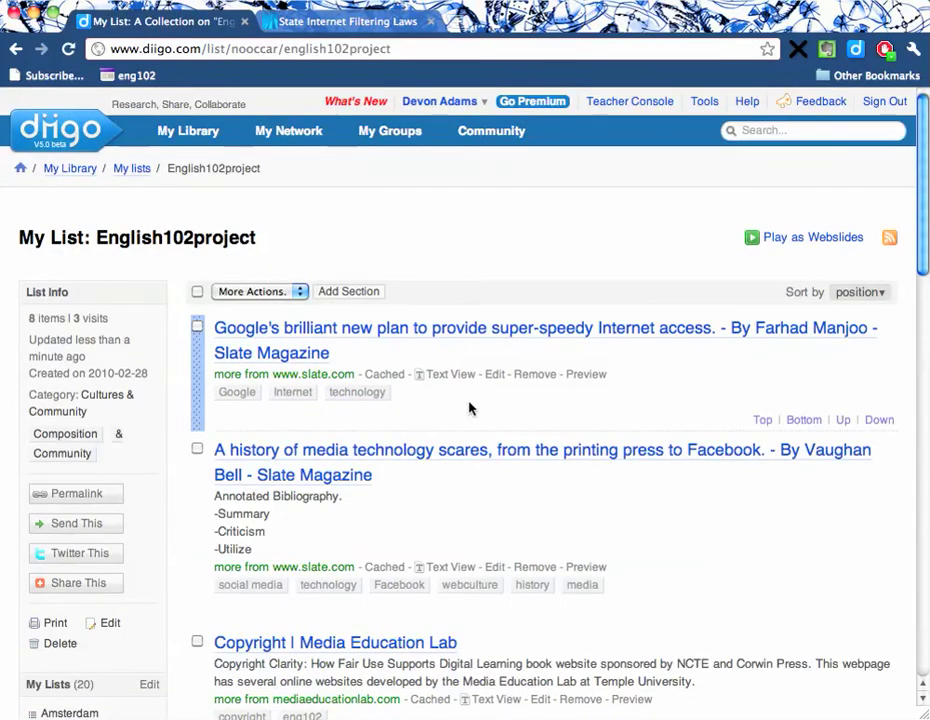
scroll(470, 408, down, 15)
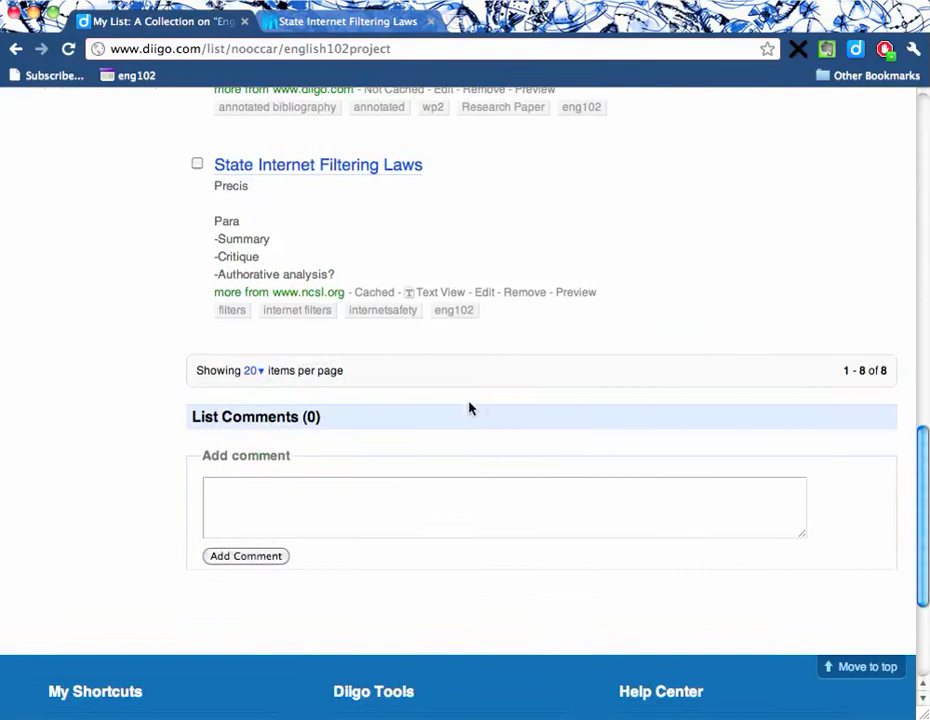
scroll(470, 408, up, 15)
scroll(470, 408, down, 15)
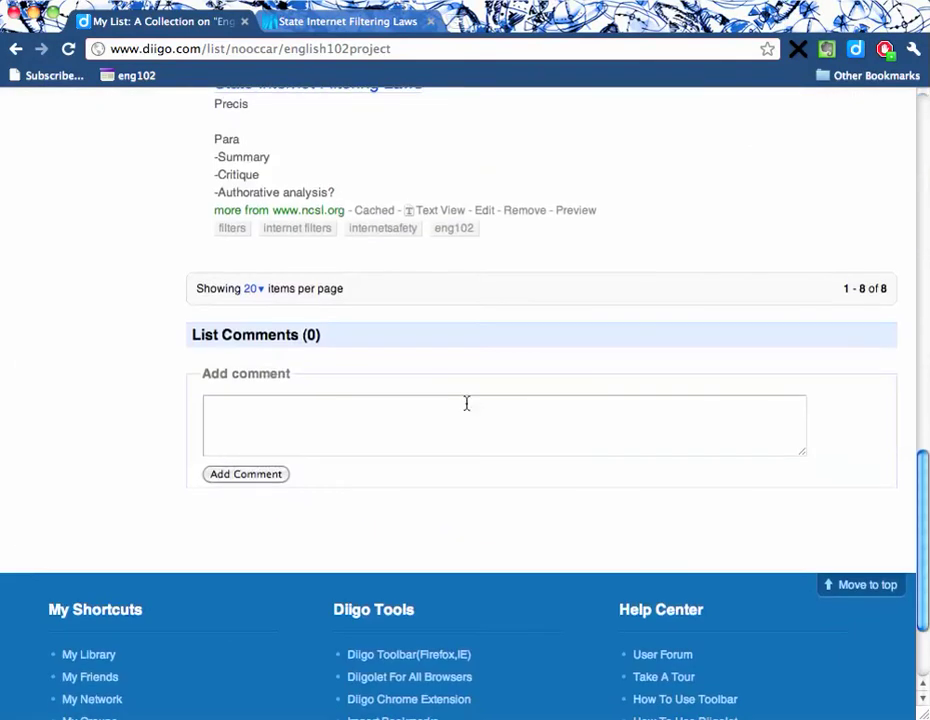
scroll(466, 400, up, 5)
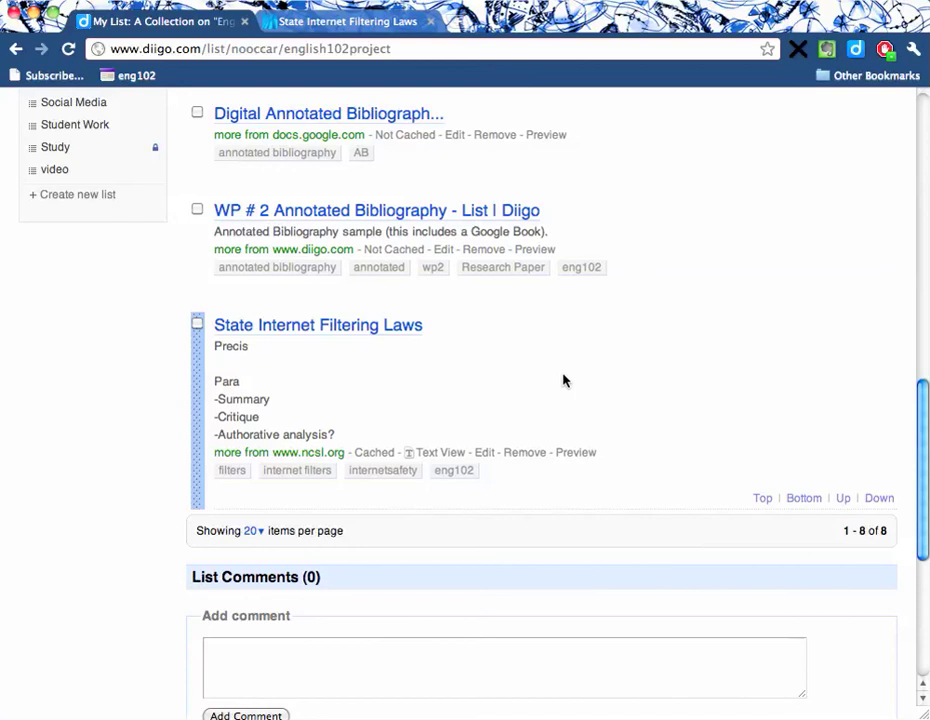
scroll(563, 380, up, 15)
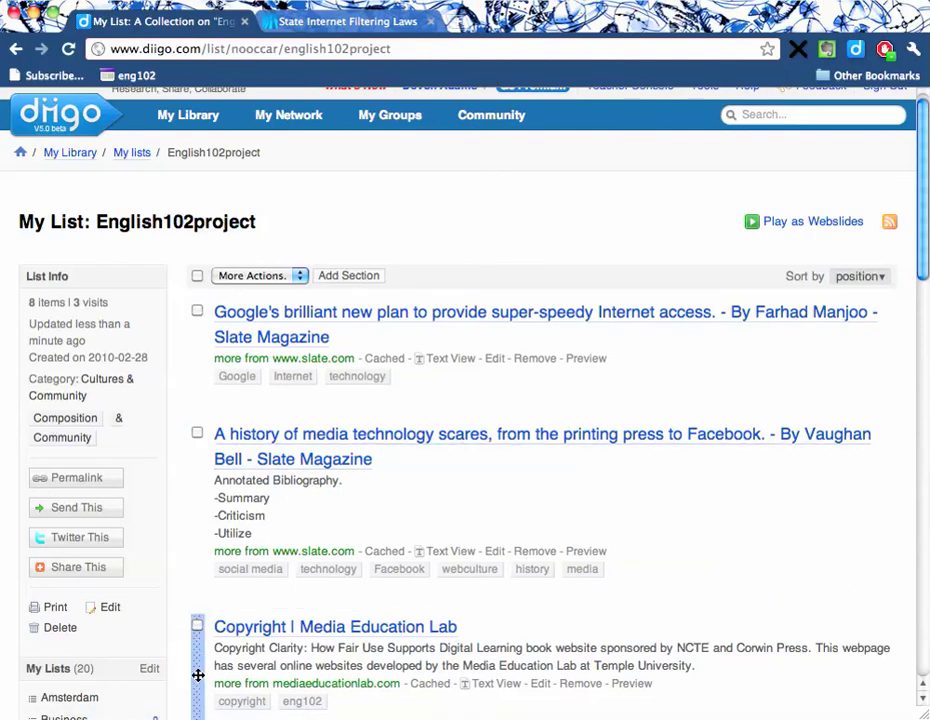
- Move Copyright | Media Education Lab to the top and the Creative Commons study second
drag(198, 675, 199, 338)
scroll(199, 338, down, 3)
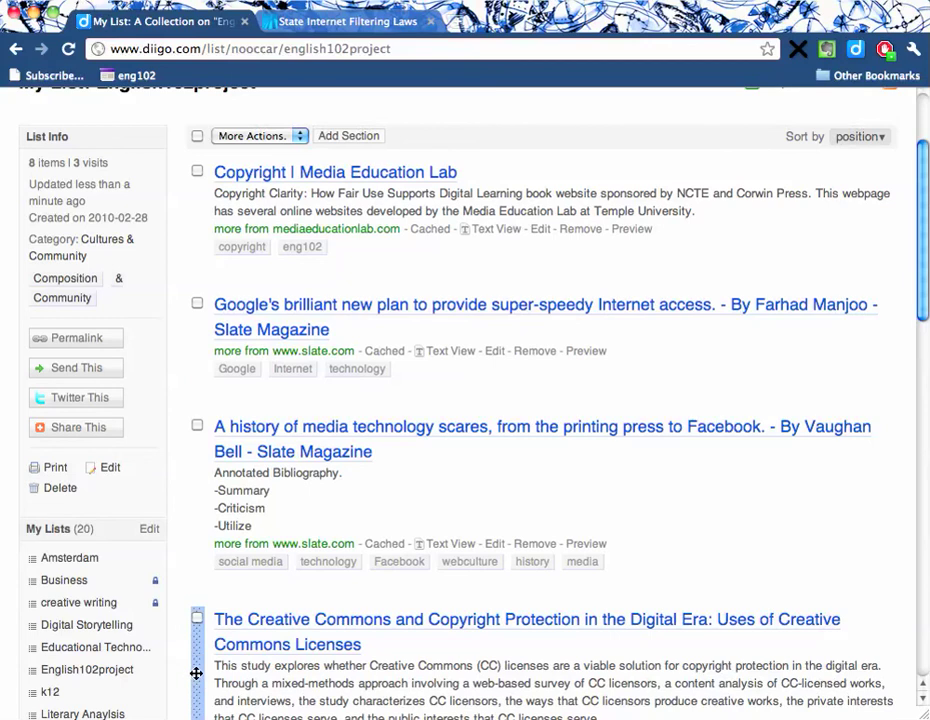
drag(200, 672, 193, 353)
- Select all bookmarks and view More Actions, then deselect them without choosing anything
click(197, 136)
click(256, 138)
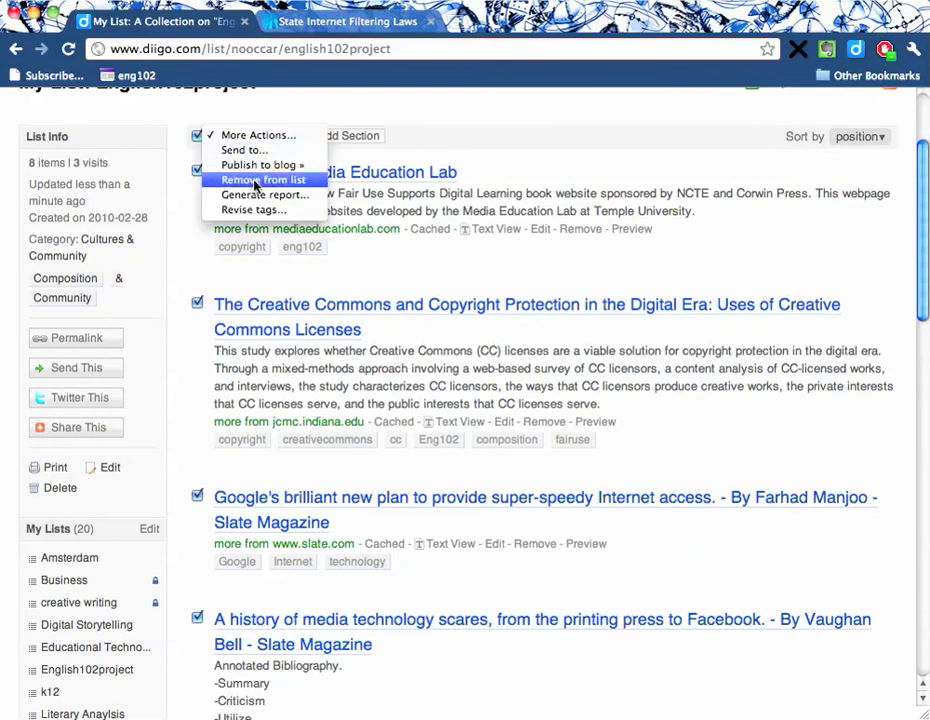
click(210, 135)
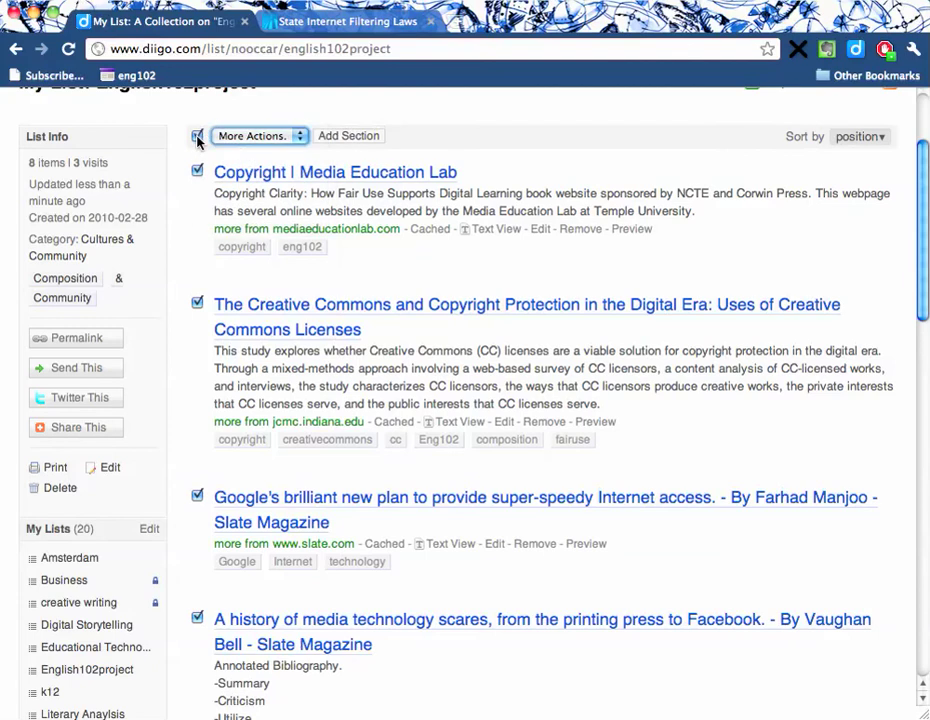
click(197, 136)
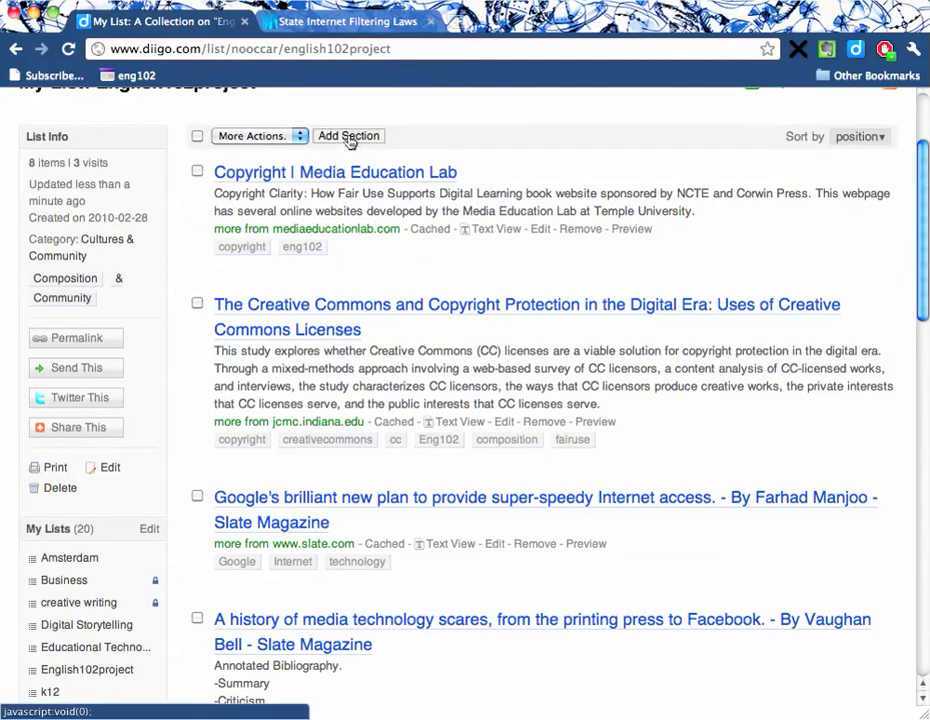
- Create a section headed 'Introduction' at the top of the list
click(350, 138)
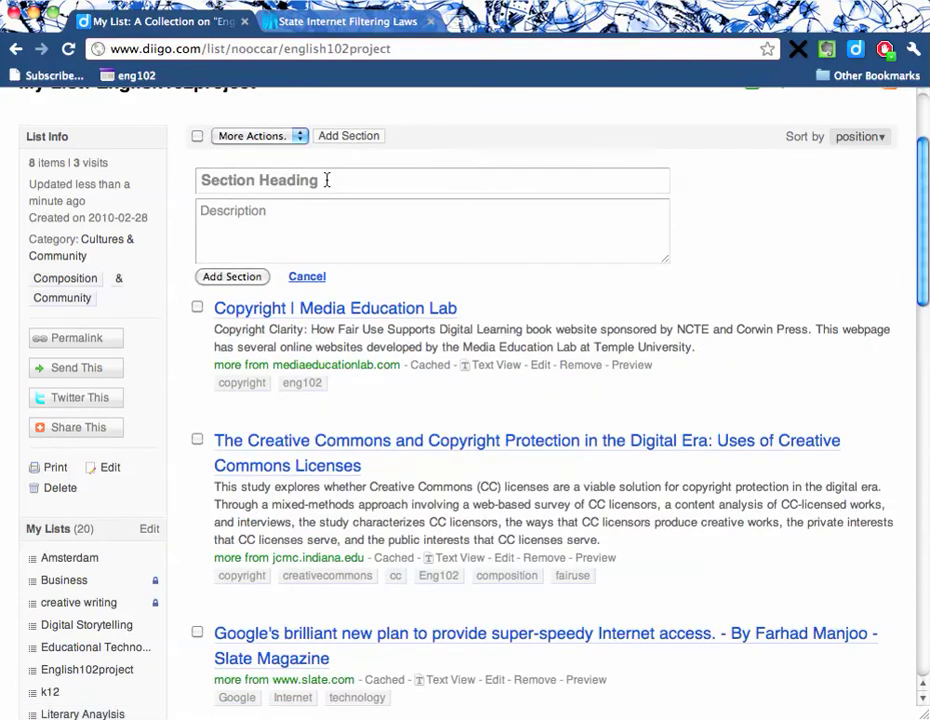
click(326, 179)
text(Introcu)
key(BackSpace)
key(BackSpace)
text(duction)
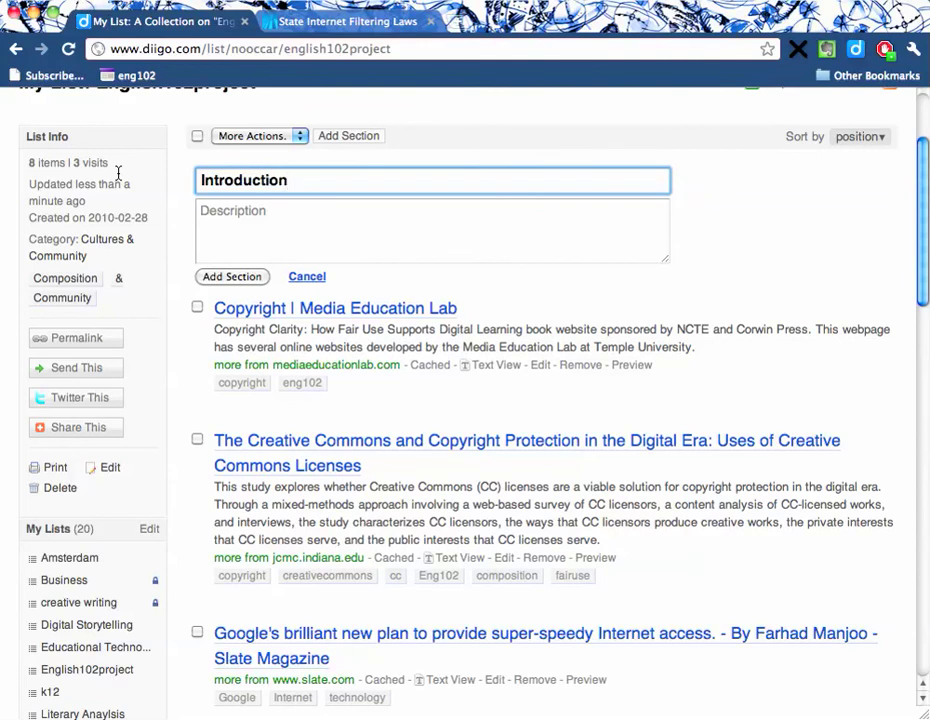
click(216, 226)
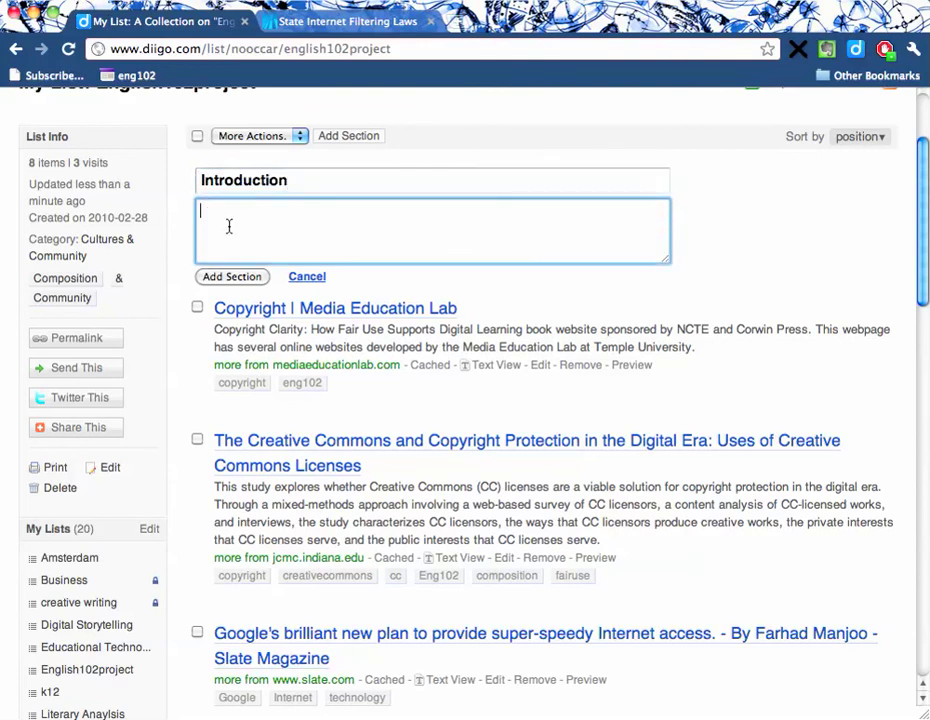
click(232, 278)
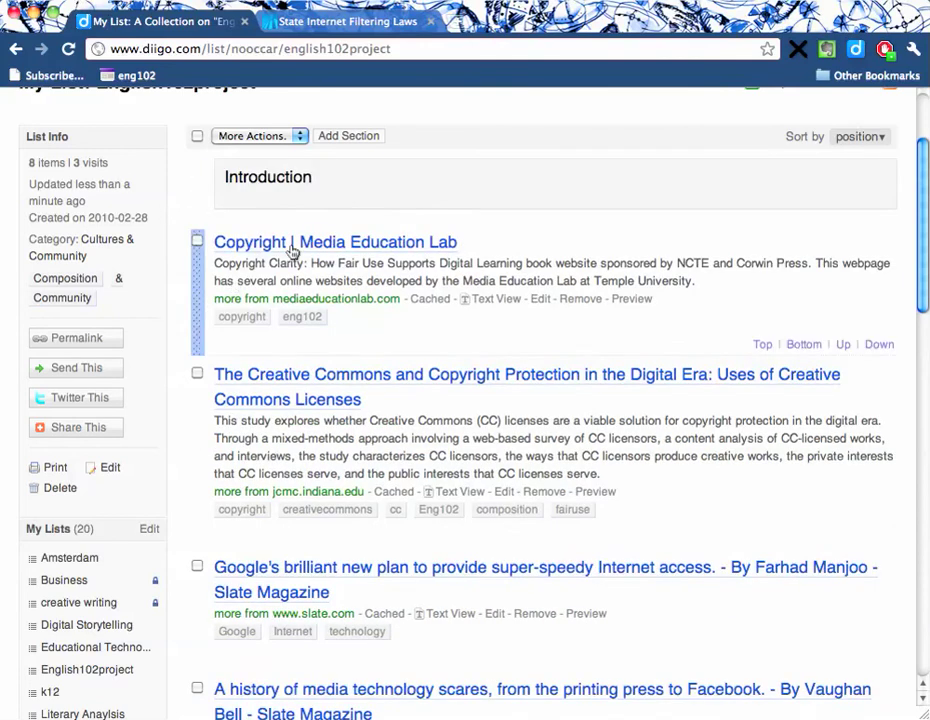
- Reopen the Introduction section and save it again unchanged
click(565, 180)
click(378, 224)
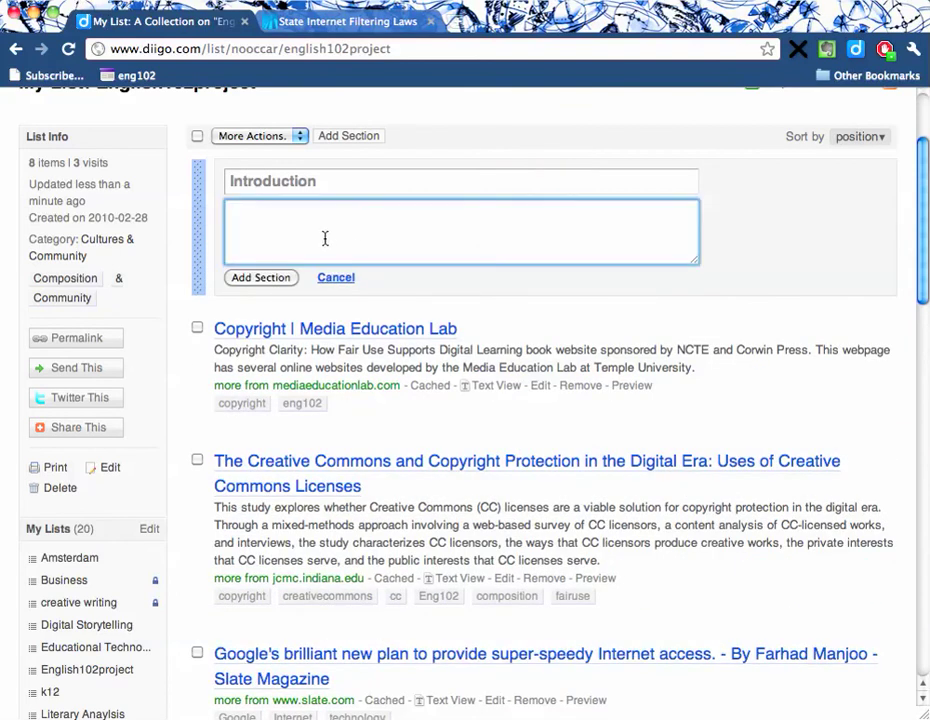
click(263, 277)
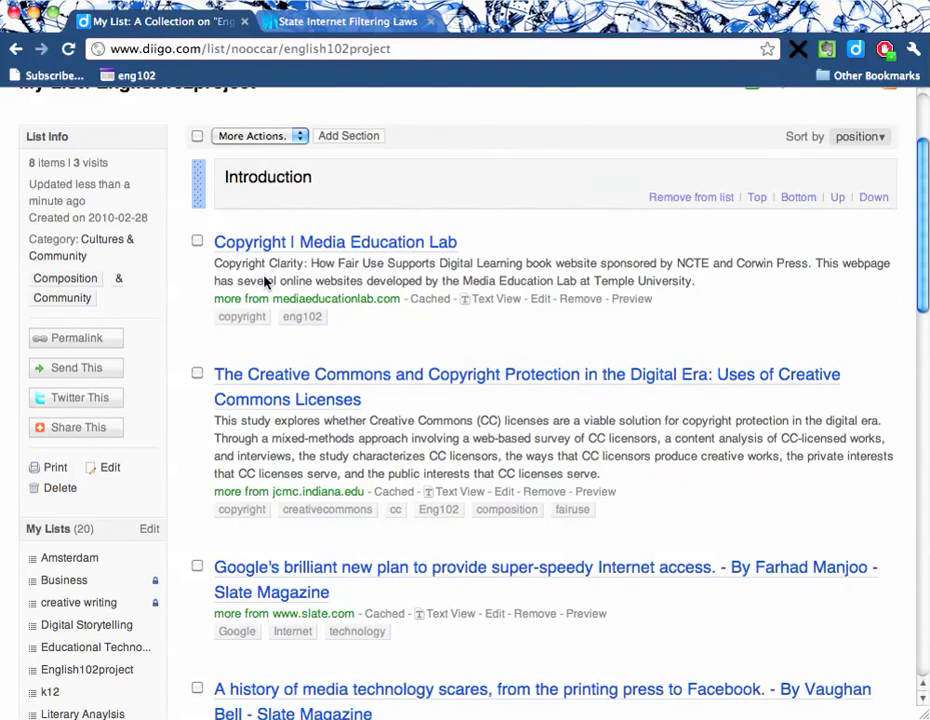
- Create a new section headed 'Conclusion'
click(369, 139)
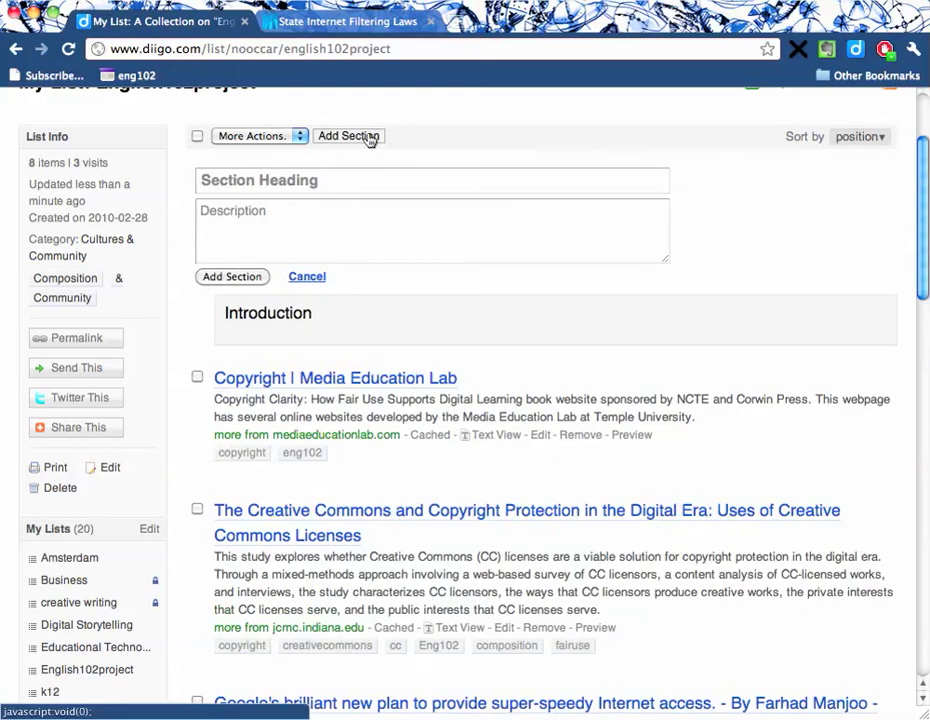
click(338, 181)
text(Conclu)
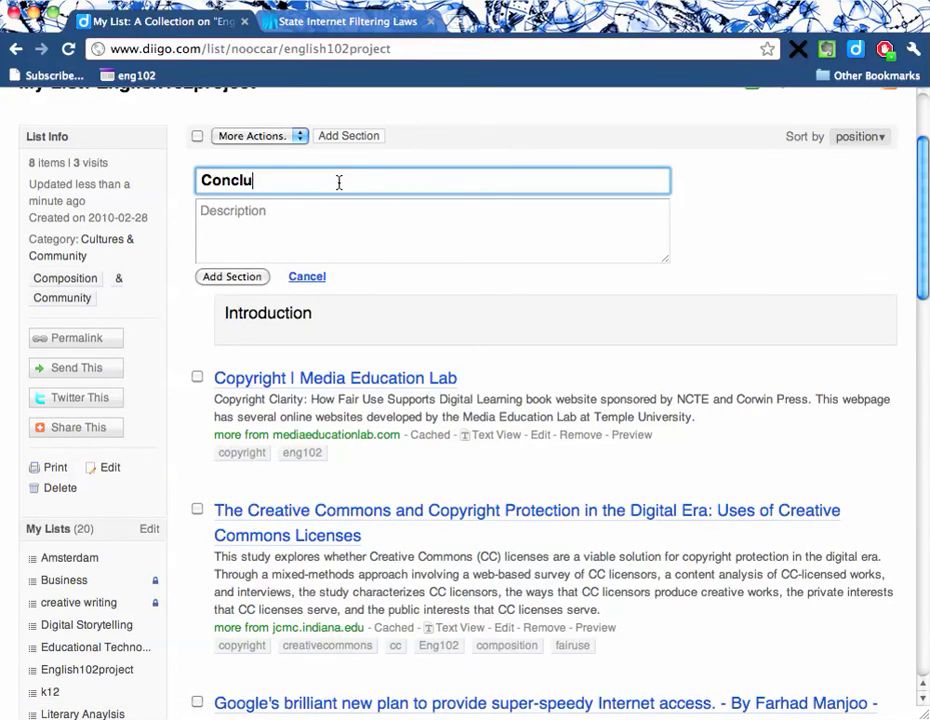
text(sion)
click(236, 276)
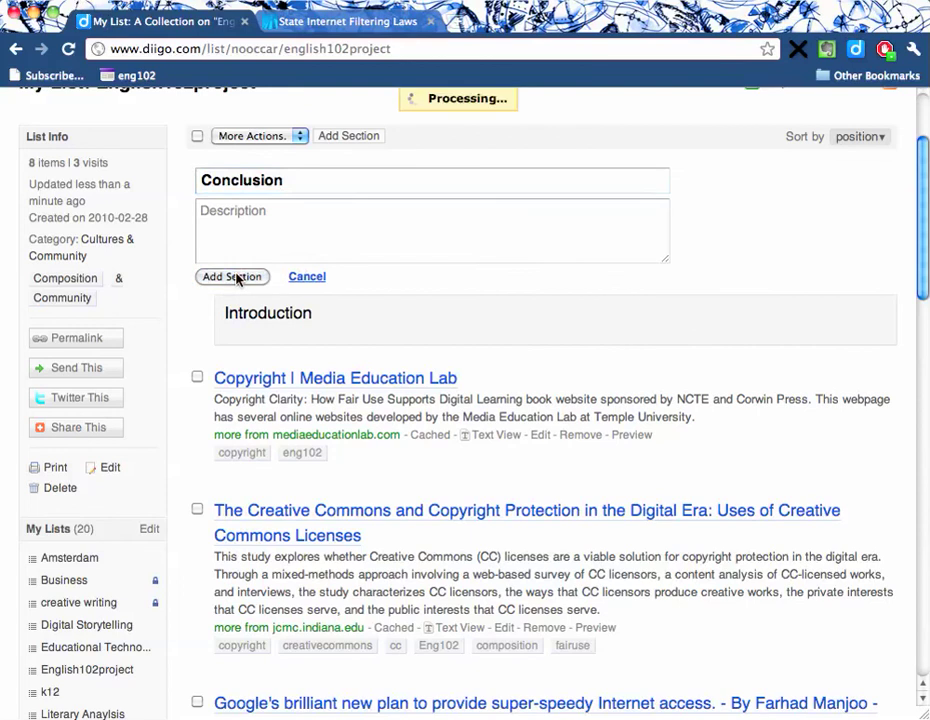
- Move the Conclusion section below the State Internet Filtering Laws bookmark
mouse_move(200, 192)
drag(200, 192, 203, 353)
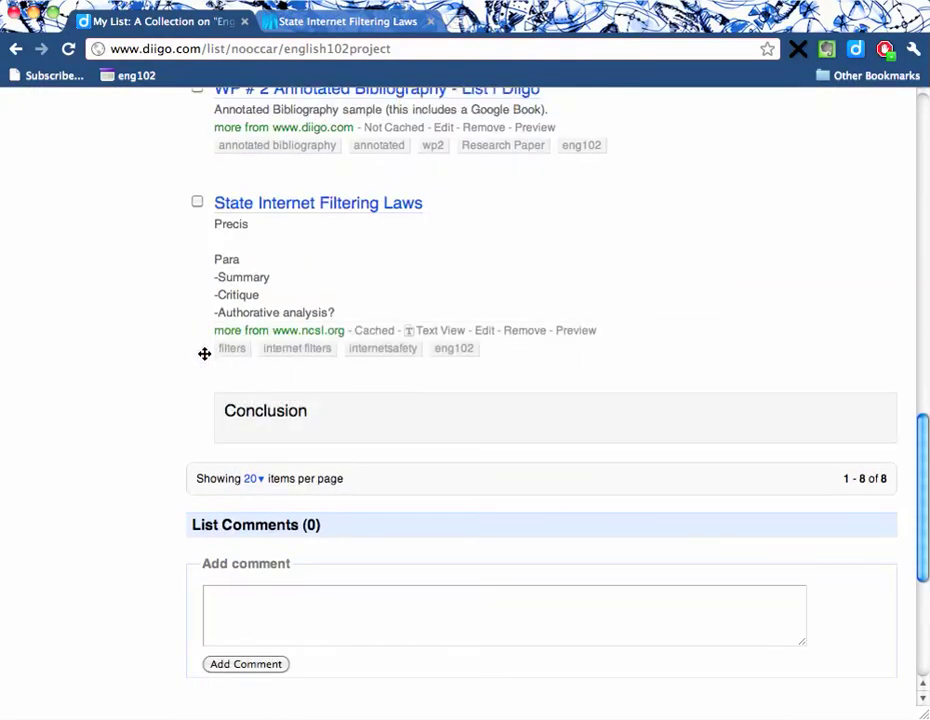
scroll(204, 353, up, 15)
scroll(204, 353, up, 3)
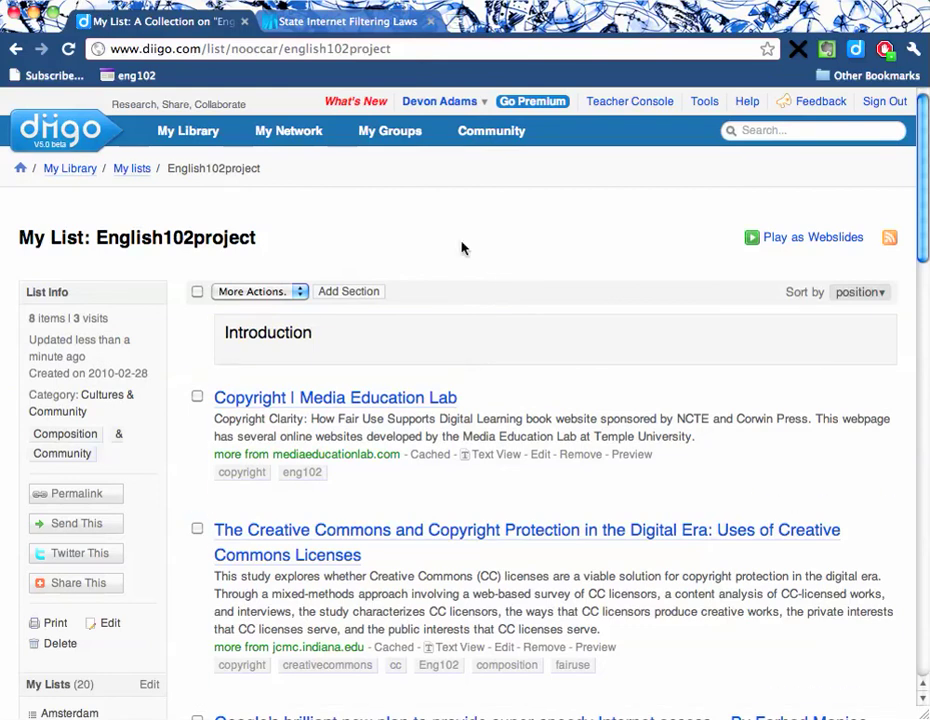
double_click(291, 49)
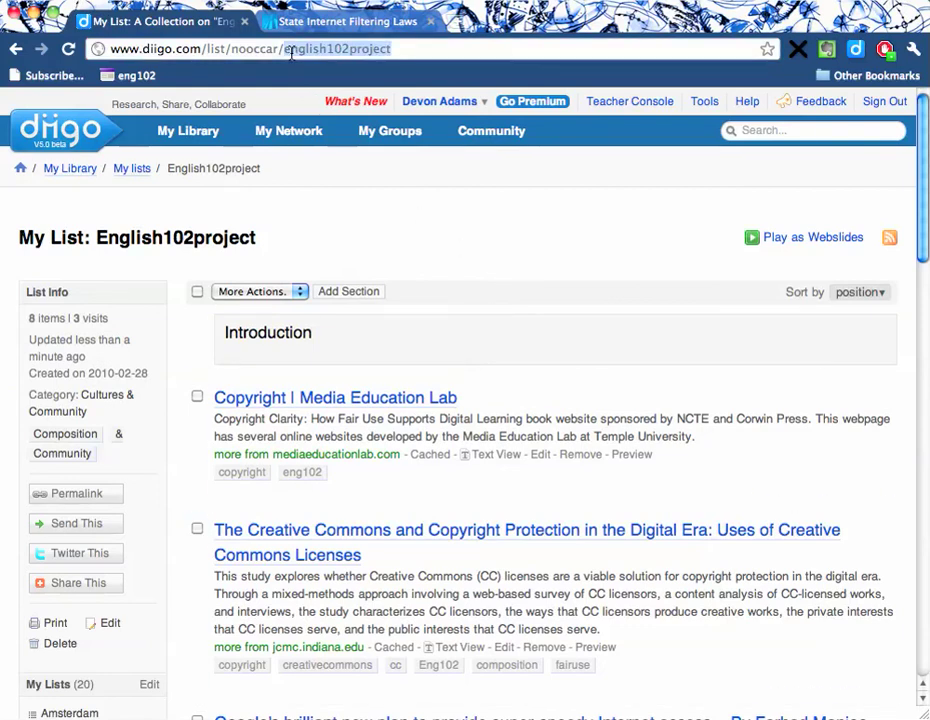
drag(283, 49, 231, 49)
click(199, 49)
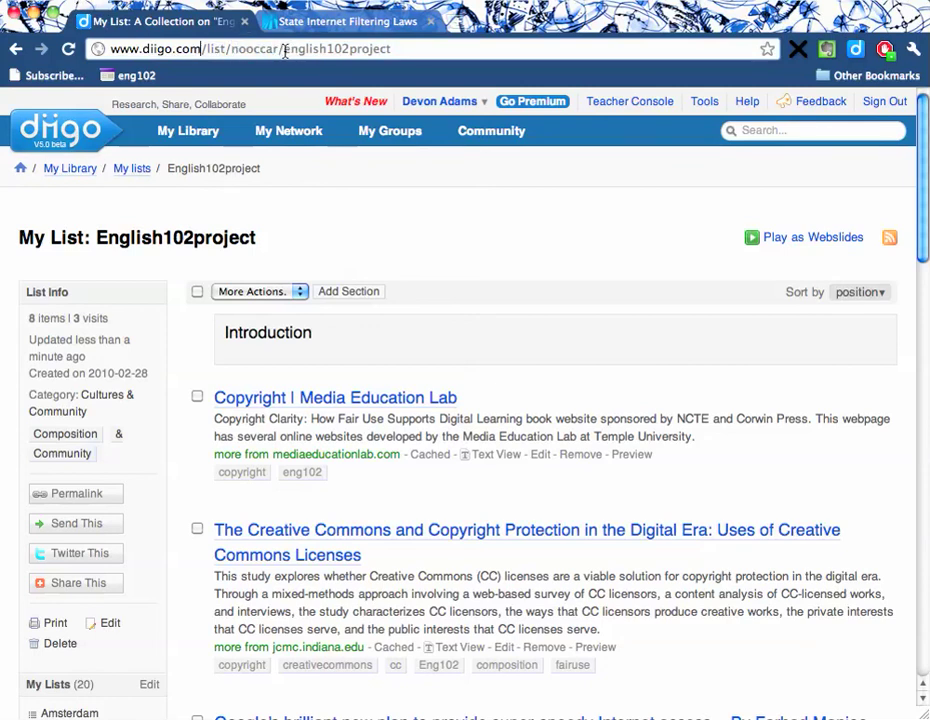
drag(284, 49, 389, 56)
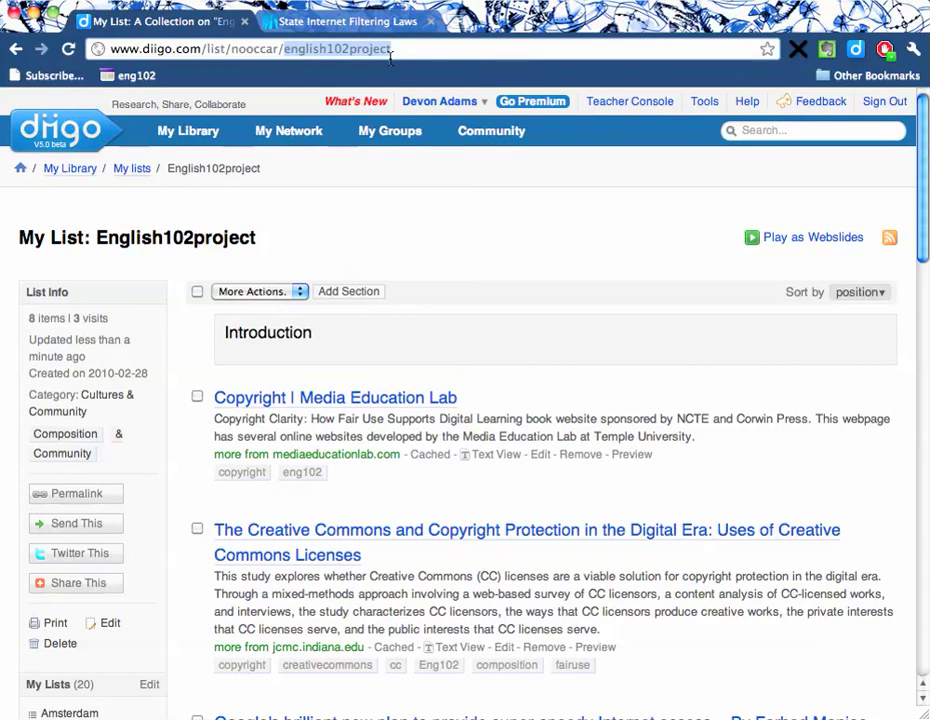
click(391, 55)
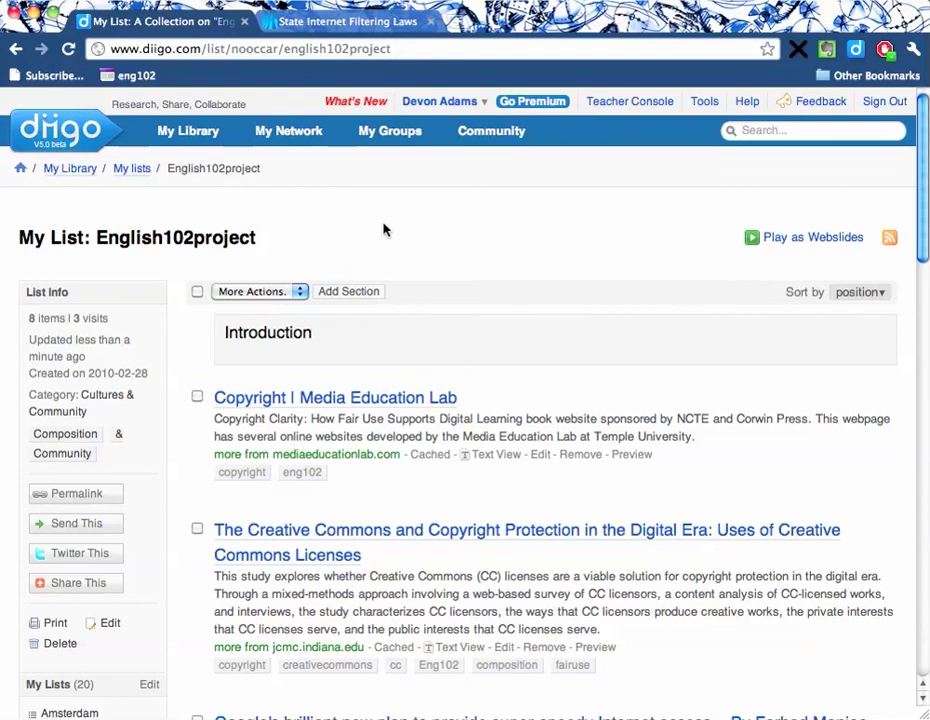
mouse_move(300, 343)
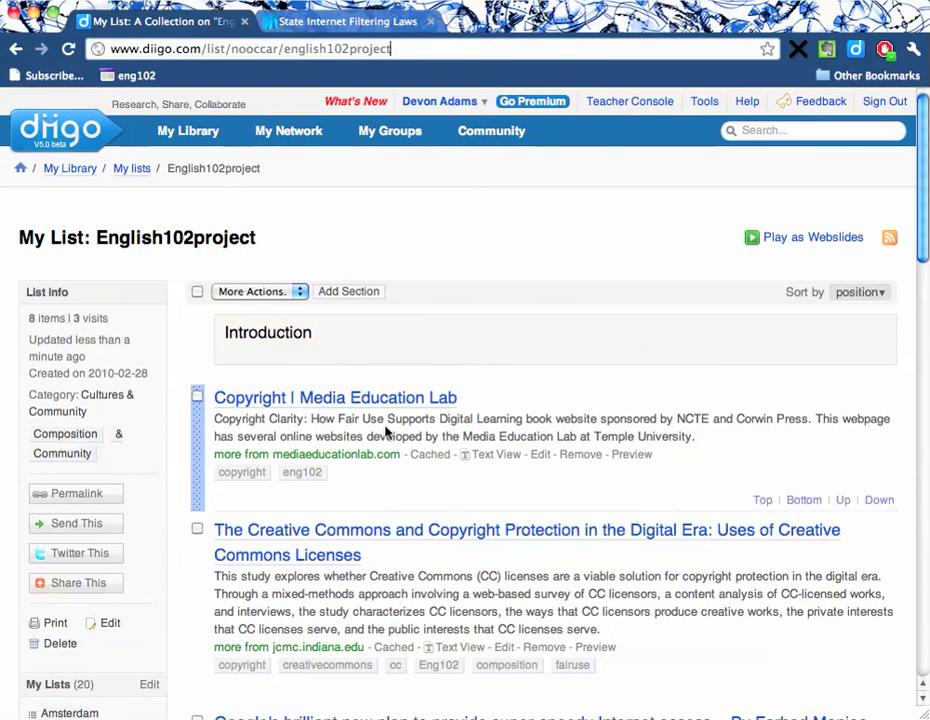